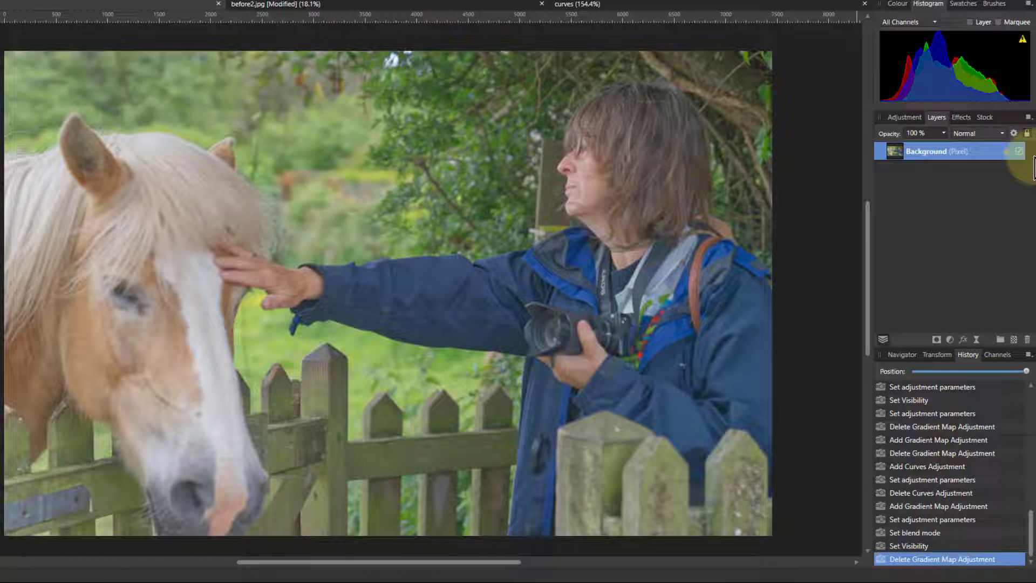
Step: Add a Gradient Map adjustment and delete its middle green stop, leaving red to blue
{"action": "left_click", "coordinate": [951, 341]}
{"action": "left_click", "coordinate": [936, 218]}
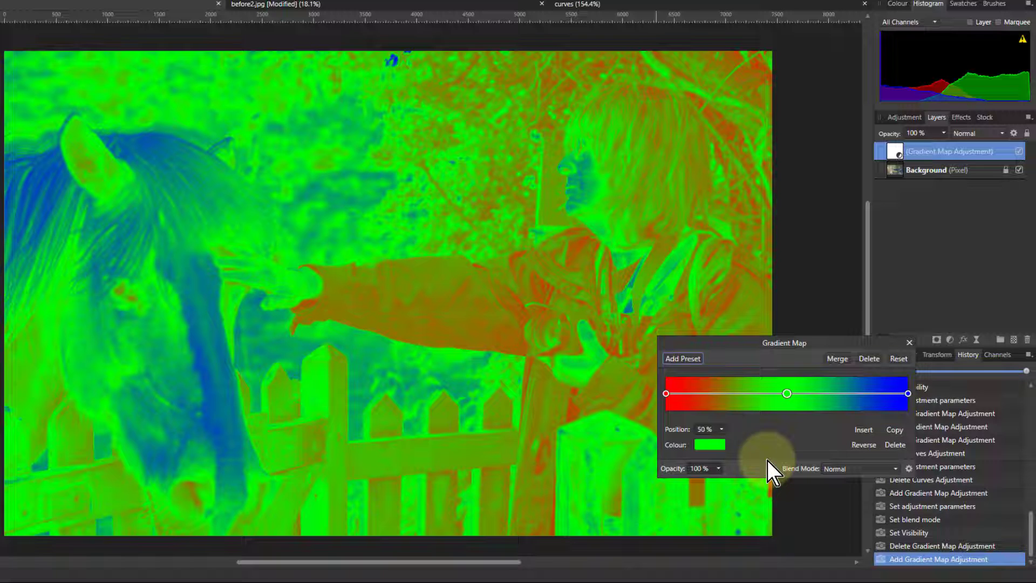
{"action": "left_click_drag", "start_coordinate": [788, 394], "coordinate": [790, 436]}
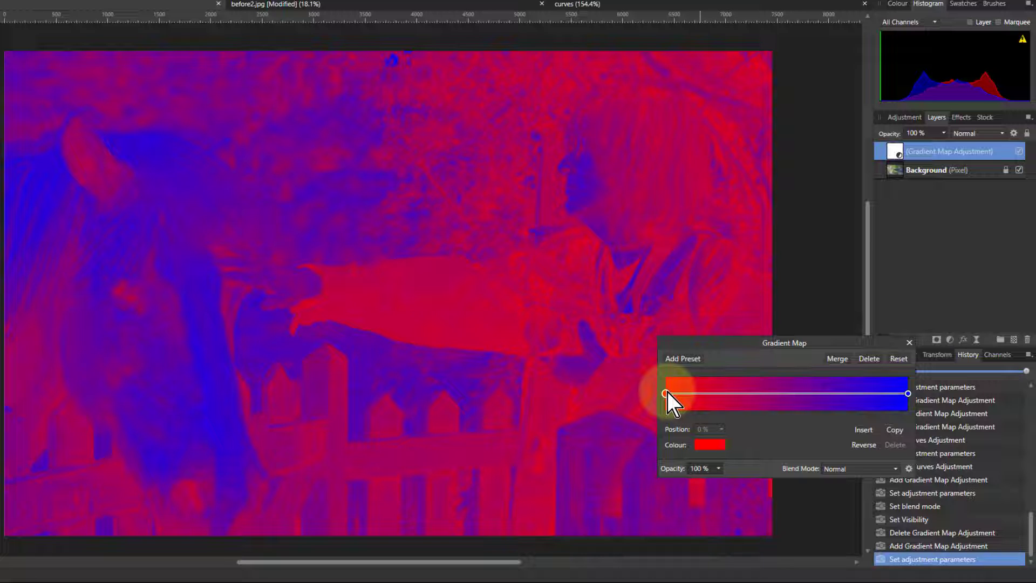
Step: Colour the left gradient stop black (0,0,0) and the right stop white (255,255,255)
{"action": "left_click", "coordinate": [711, 444]}
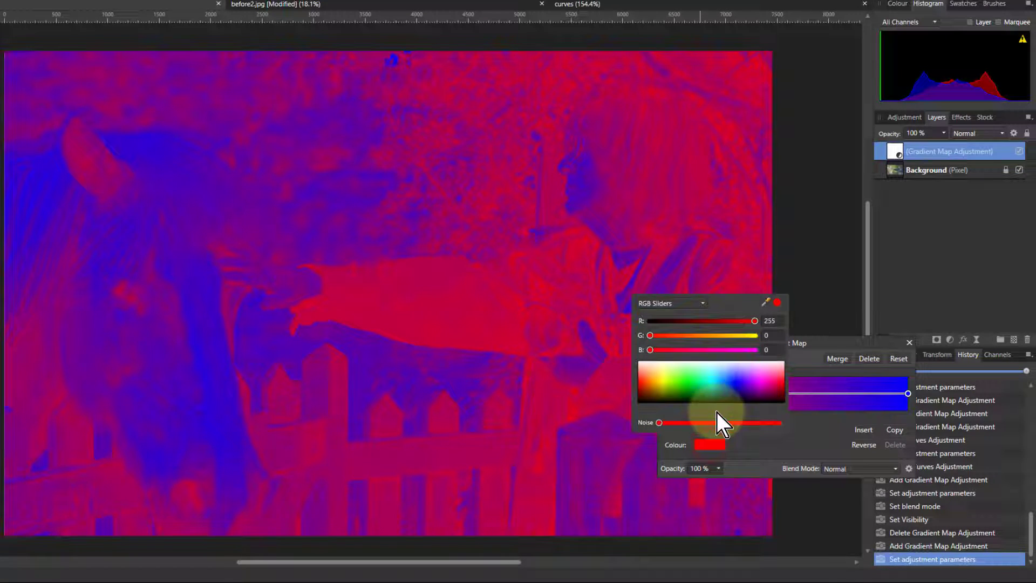
{"action": "left_click_drag", "start_coordinate": [711, 388], "coordinate": [710, 420]}
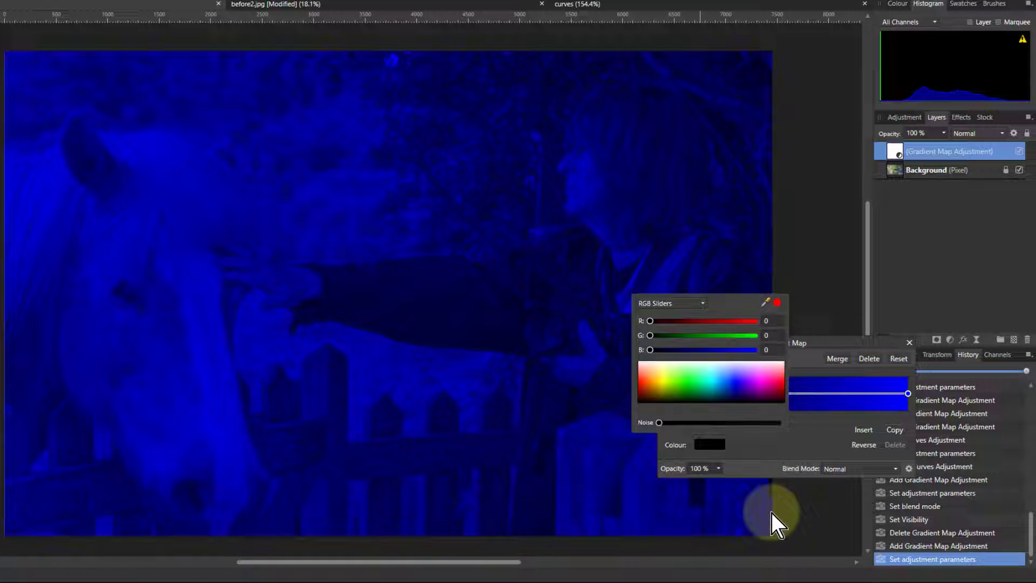
{"action": "left_click", "coordinate": [810, 437]}
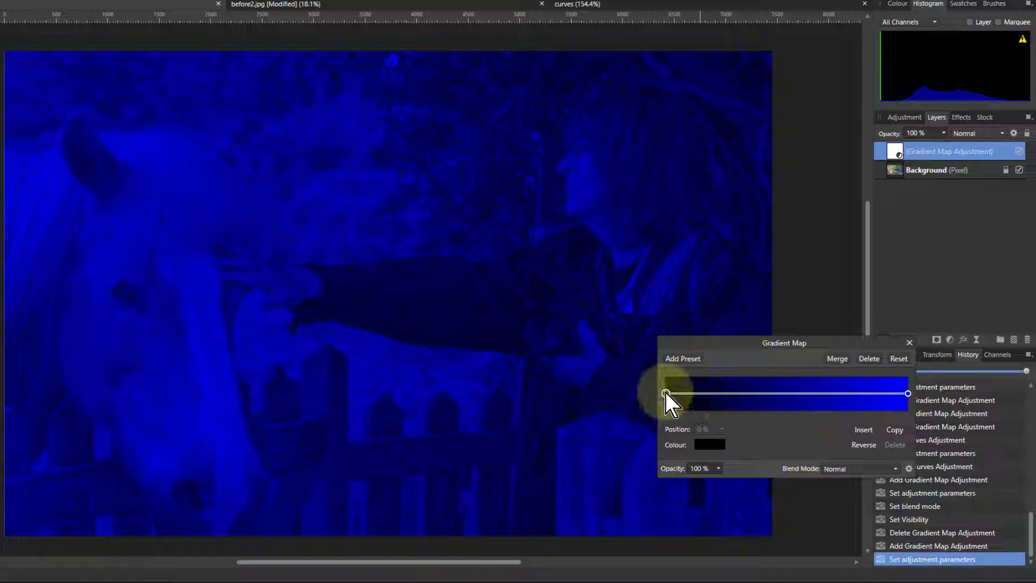
{"action": "left_click", "coordinate": [909, 393]}
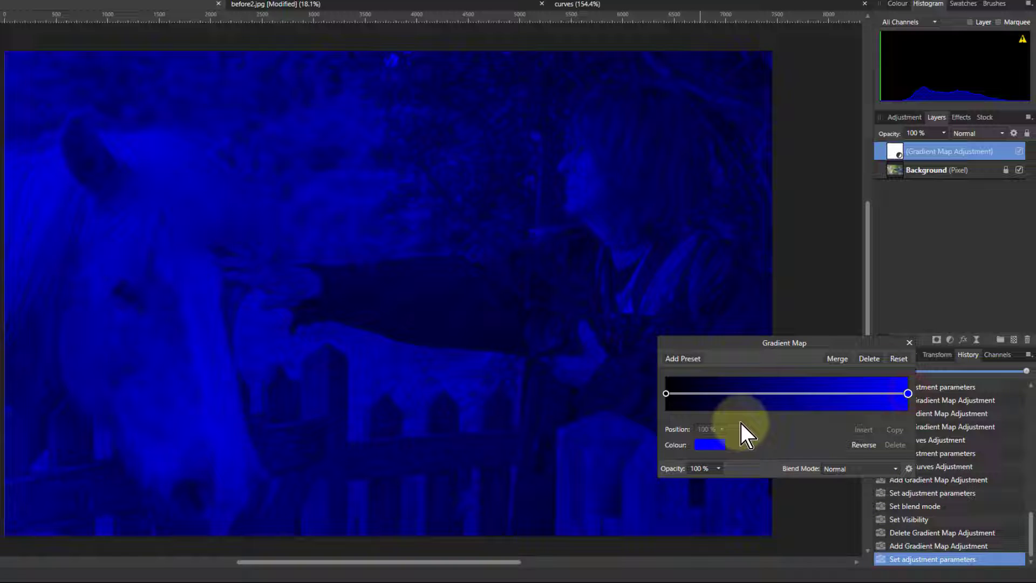
{"action": "left_click", "coordinate": [712, 450]}
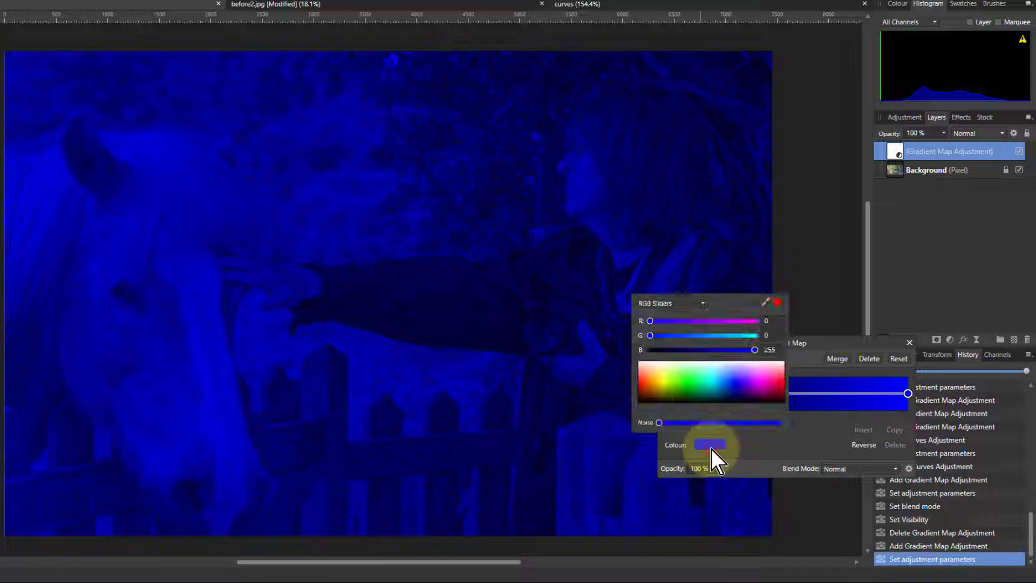
{"action": "left_click", "coordinate": [708, 383]}
{"action": "left_click_drag", "start_coordinate": [708, 385], "coordinate": [708, 348]}
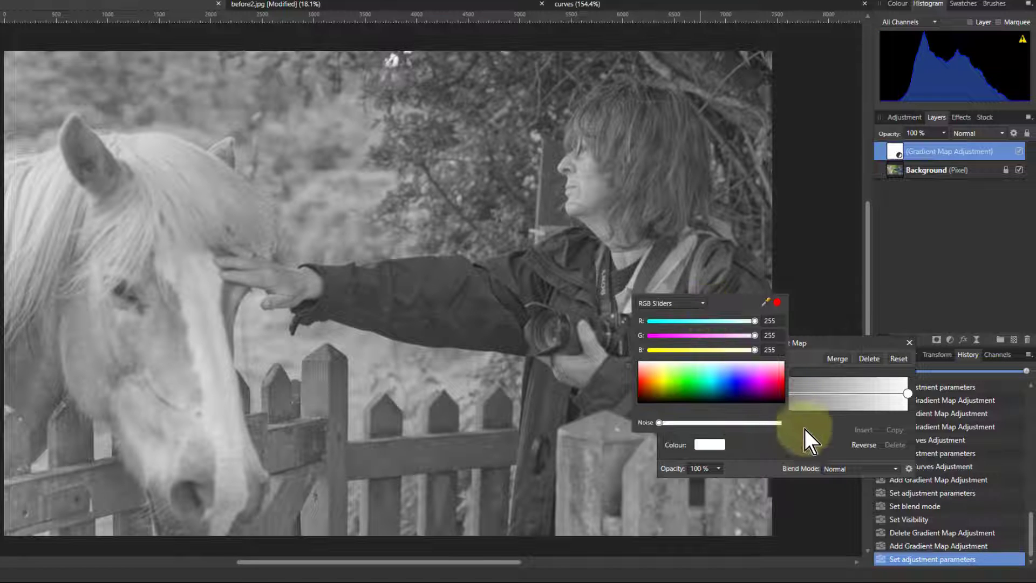
{"action": "left_click", "coordinate": [806, 443]}
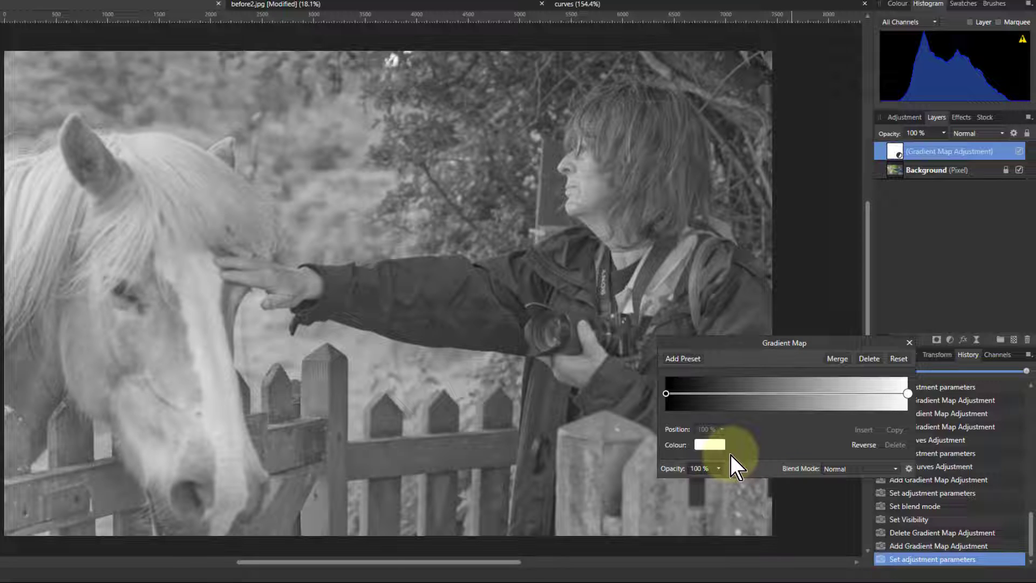
Step: Add a gradient stop at 20% and set its colour to Grey 20 in Greyness mode
{"action": "left_click", "coordinate": [717, 395]}
{"action": "scroll", "coordinate": [710, 431], "scroll_direction": "down", "scroll_amount": 1}
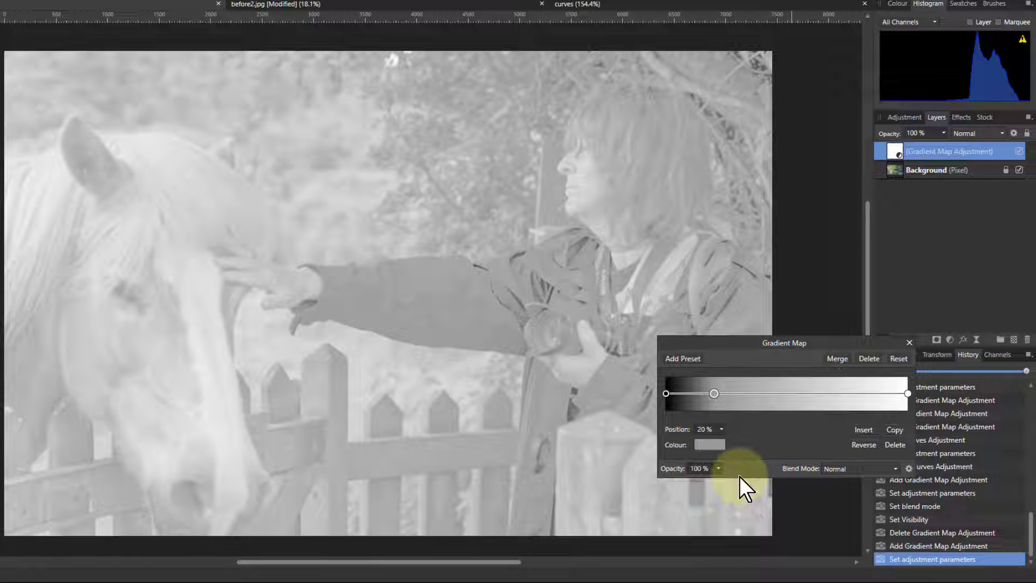
{"action": "left_click", "coordinate": [707, 449]}
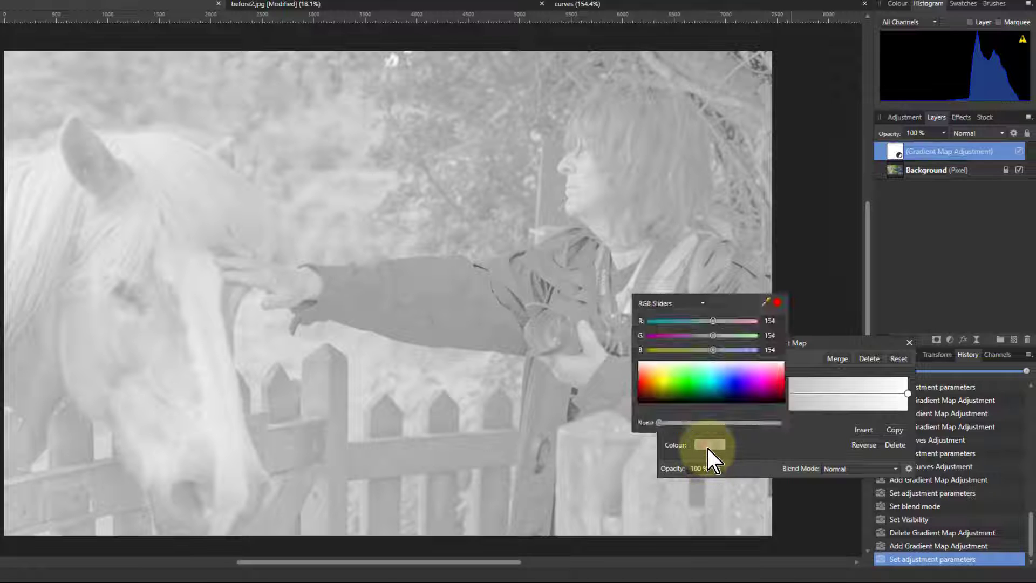
{"action": "left_click", "coordinate": [667, 304]}
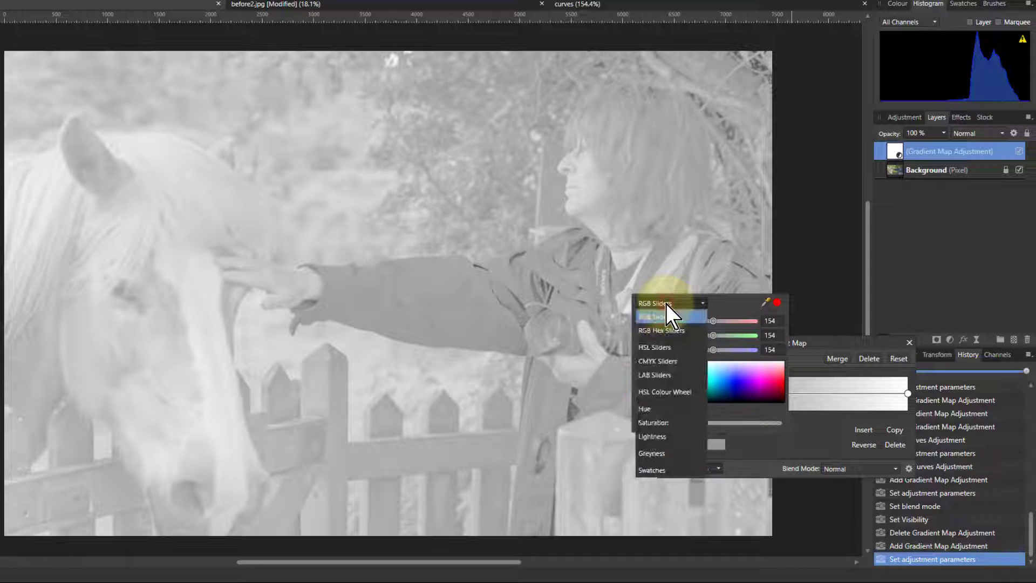
{"action": "left_click", "coordinate": [656, 454]}
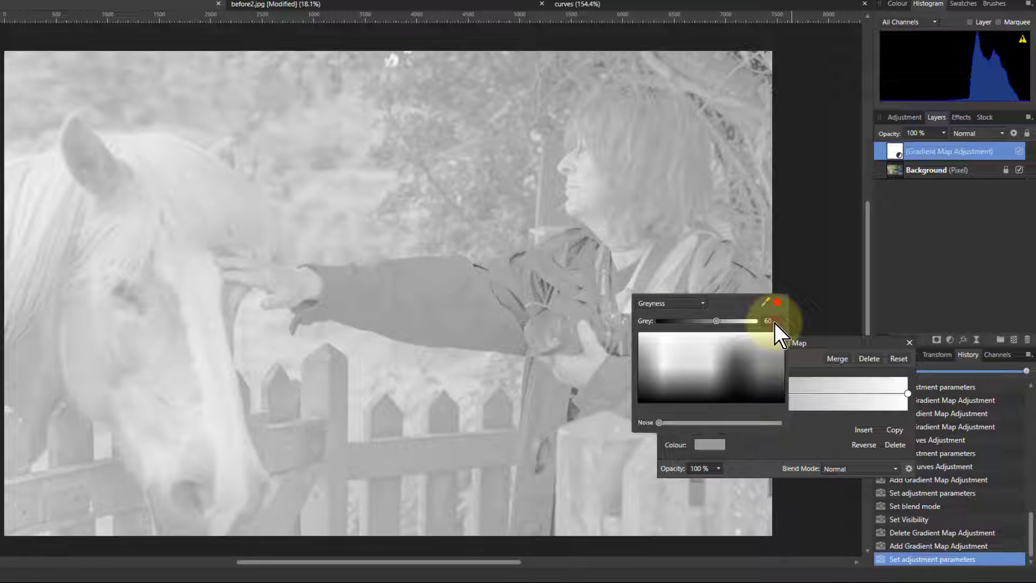
{"action": "left_click", "coordinate": [775, 322]}
{"action": "type", "text": "2"}
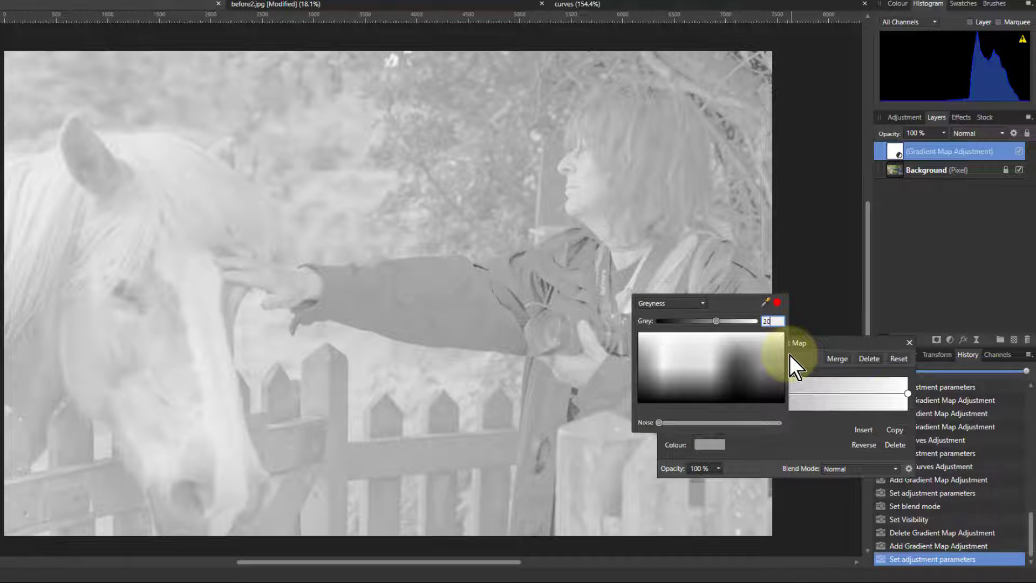
{"action": "key", "text": "Return"}
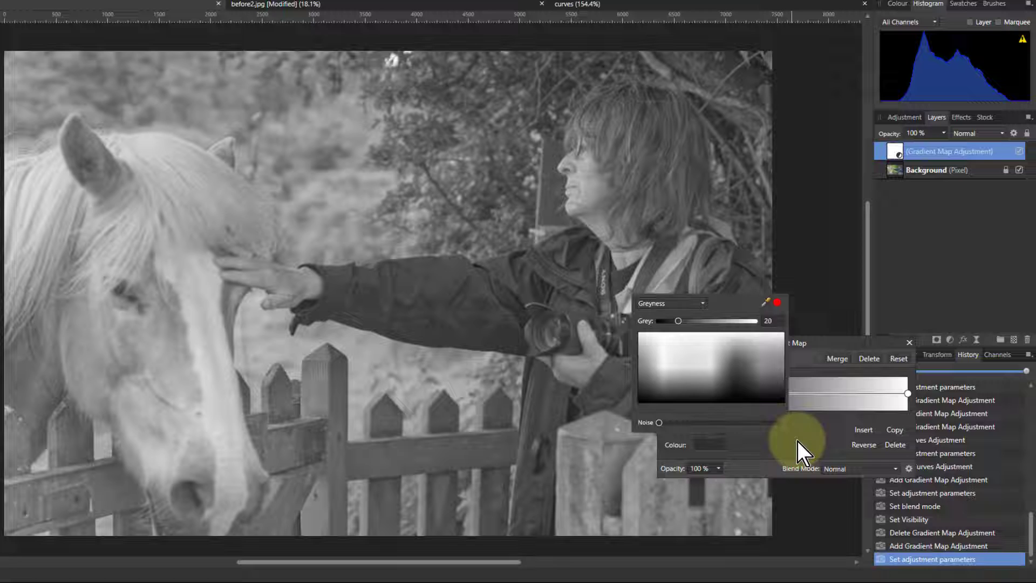
{"action": "left_click", "coordinate": [797, 441]}
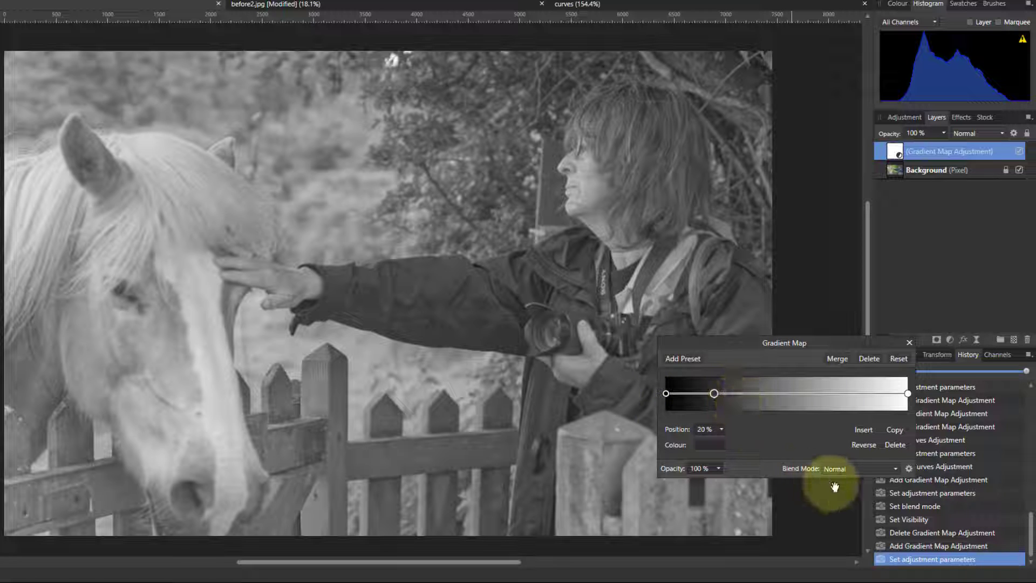
Step: Add a gradient stop at 80% near the light end and colour it Grey 80
{"action": "left_click", "coordinate": [864, 394]}
{"action": "scroll", "coordinate": [711, 430], "scroll_direction": "down", "scroll_amount": 2}
{"action": "left_click", "coordinate": [710, 445]}
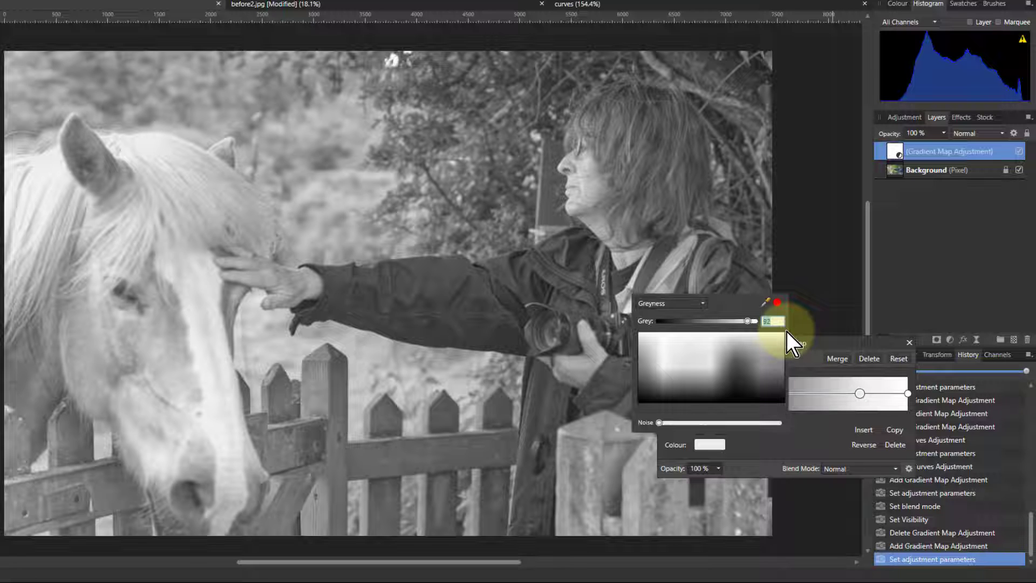
{"action": "type", "text": "80"}
{"action": "key", "text": "Return"}
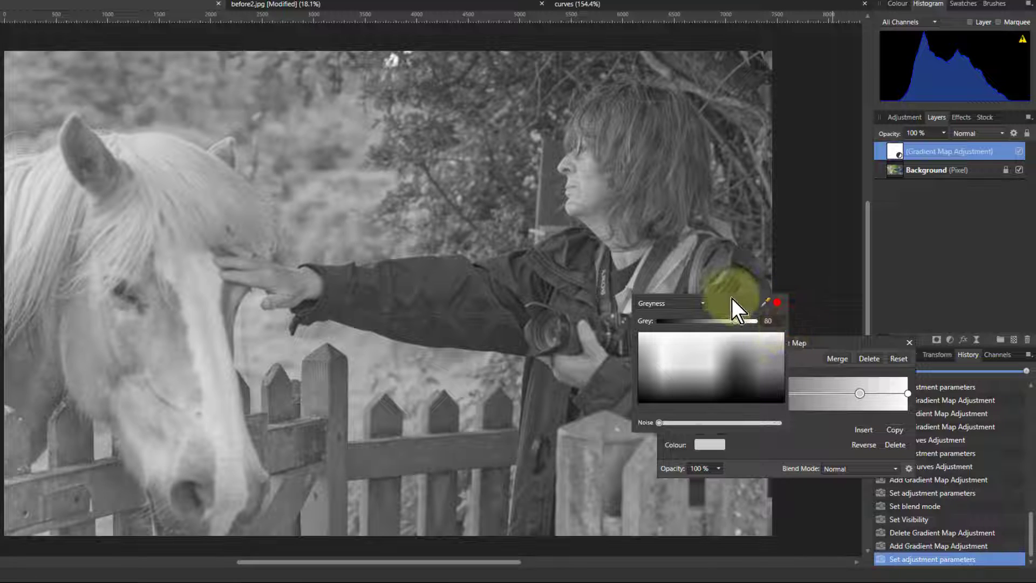
{"action": "left_click", "coordinate": [812, 440]}
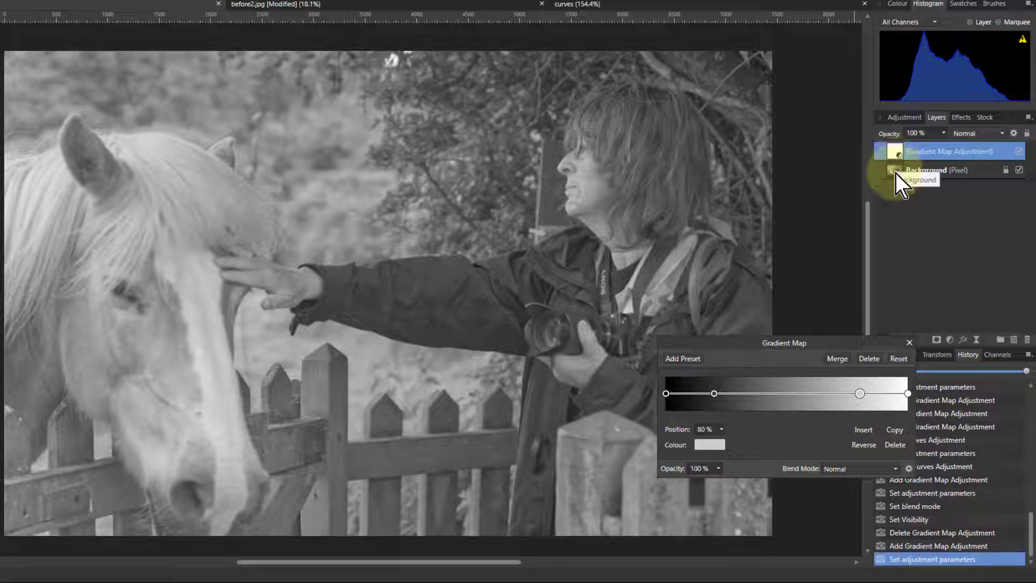
Step: Switch the Gradient Map blend mode to Luminosity and toggle its visibility to compare
{"action": "left_click", "coordinate": [865, 470]}
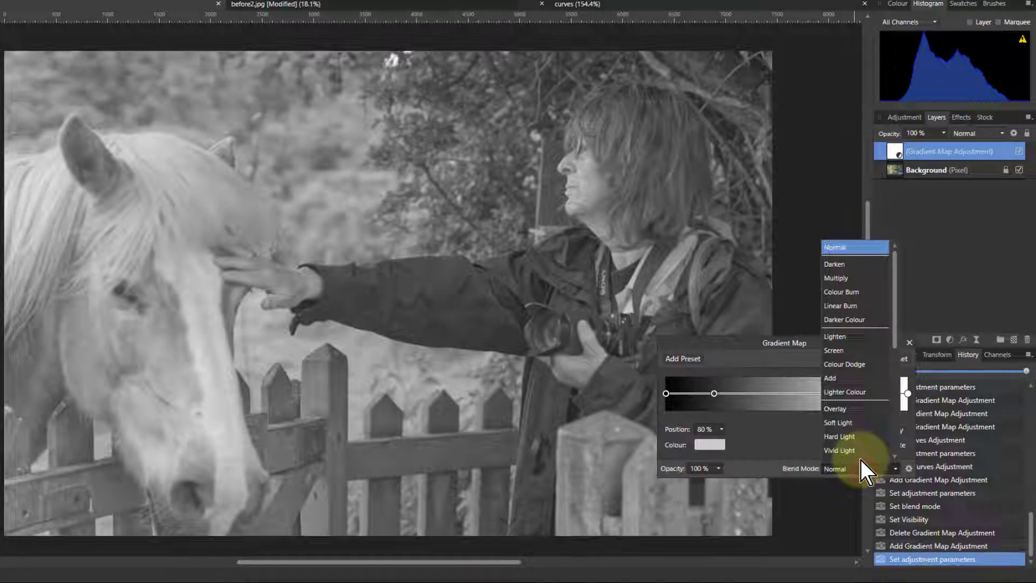
{"action": "scroll", "coordinate": [859, 434], "scroll_direction": "down", "scroll_amount": 3}
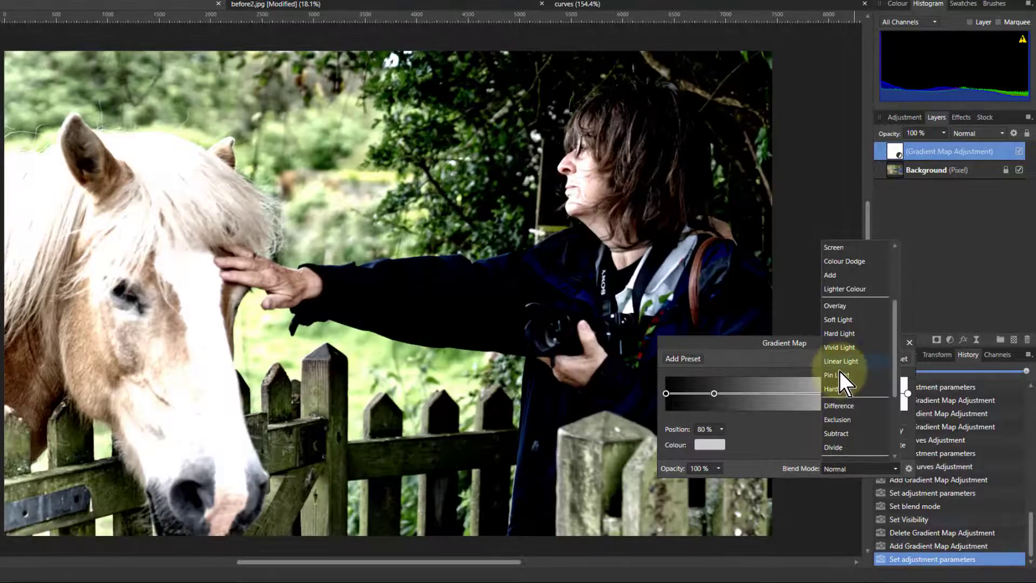
{"action": "scroll", "coordinate": [840, 440], "scroll_direction": "down", "scroll_amount": 3}
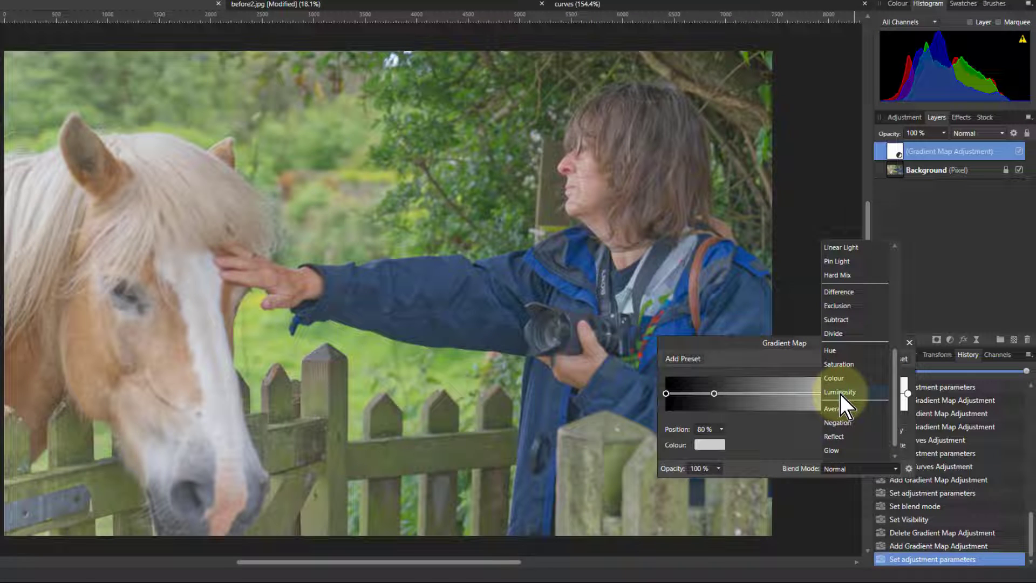
{"action": "left_click", "coordinate": [841, 393]}
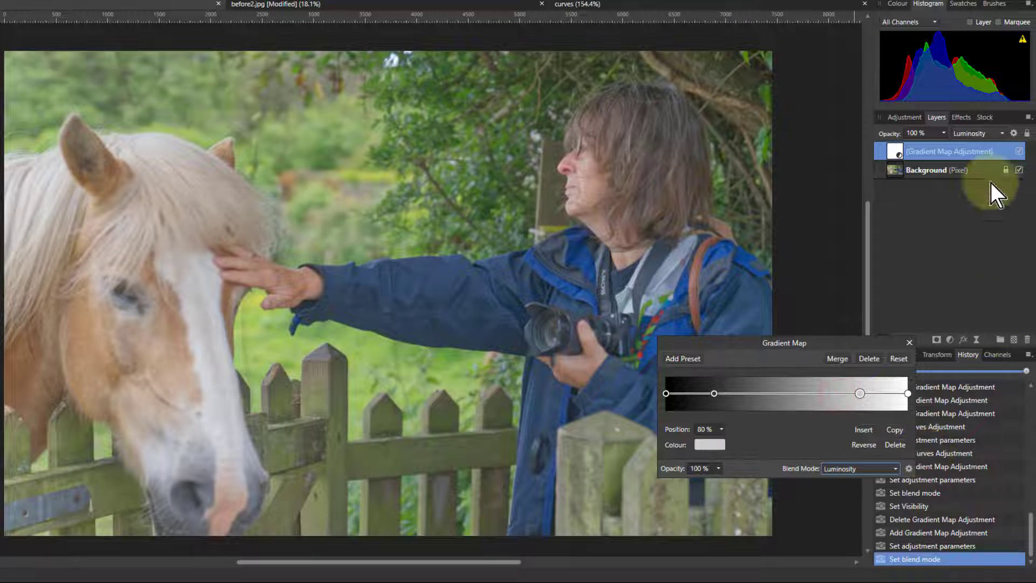
{"action": "left_click", "coordinate": [1019, 152]}
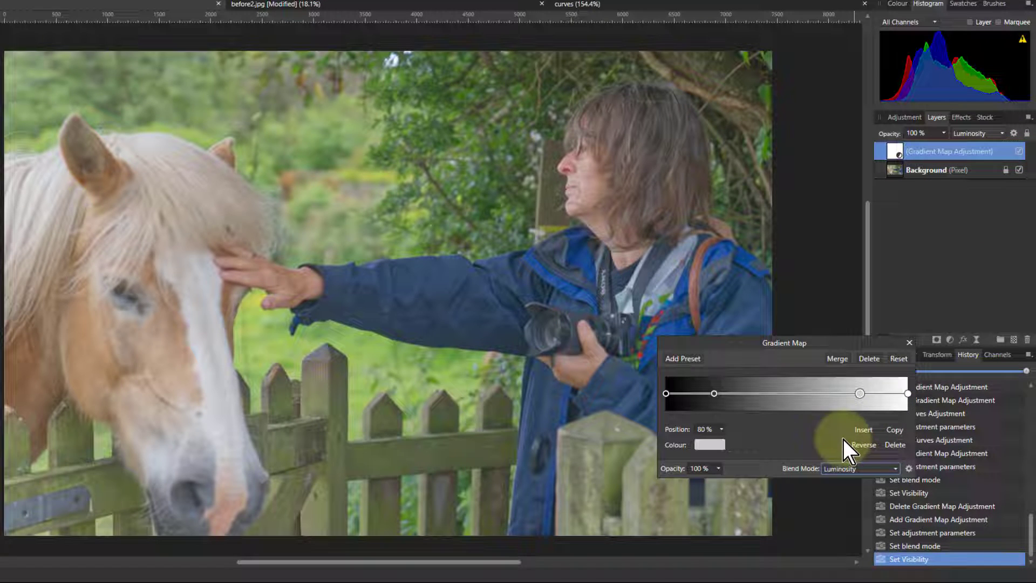
Step: Nudge the dark inner stop toward the midtones and shift the light stop from 80% to about 76%
{"action": "left_click", "coordinate": [716, 393]}
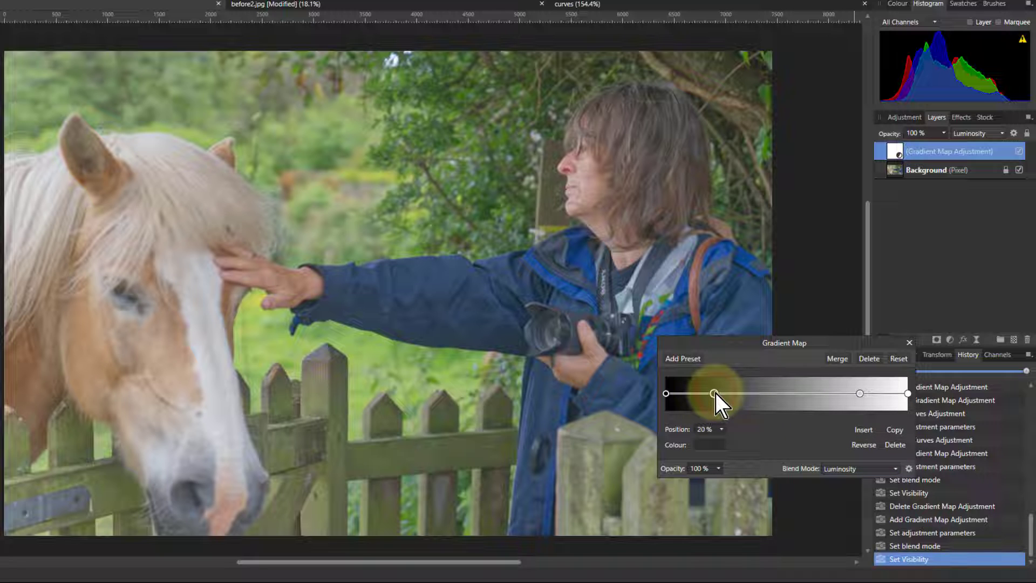
{"action": "mouse_move", "coordinate": [715, 394]}
{"action": "left_mouse_down"}
{"action": "mouse_move", "coordinate": [748, 394]}
{"action": "mouse_move", "coordinate": [718, 393]}
{"action": "mouse_move", "coordinate": [734, 393]}
{"action": "left_mouse_up"}
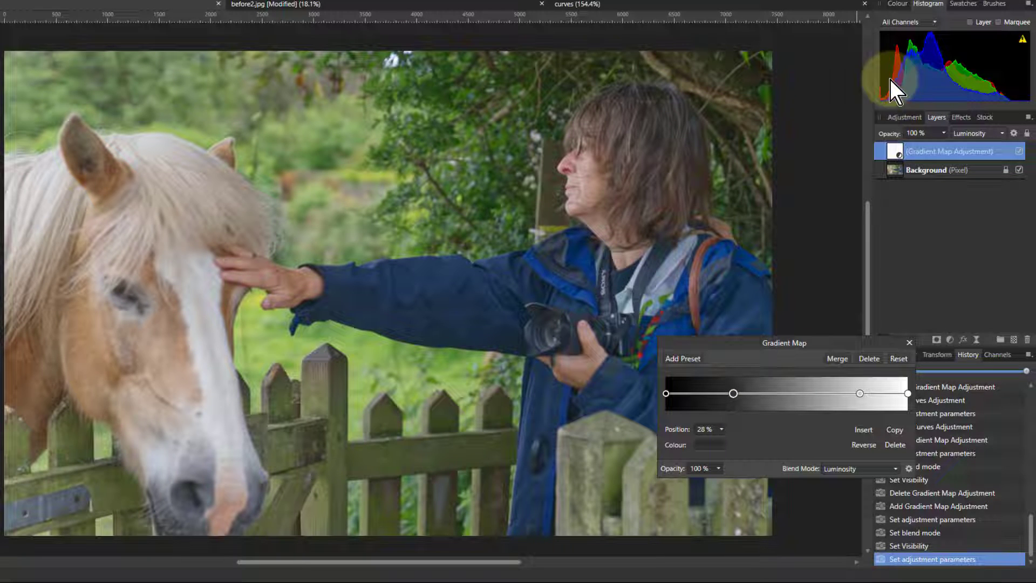
{"action": "mouse_move", "coordinate": [737, 394]}
{"action": "left_mouse_down"}
{"action": "mouse_move", "coordinate": [728, 394]}
{"action": "mouse_move", "coordinate": [736, 394]}
{"action": "left_mouse_up"}
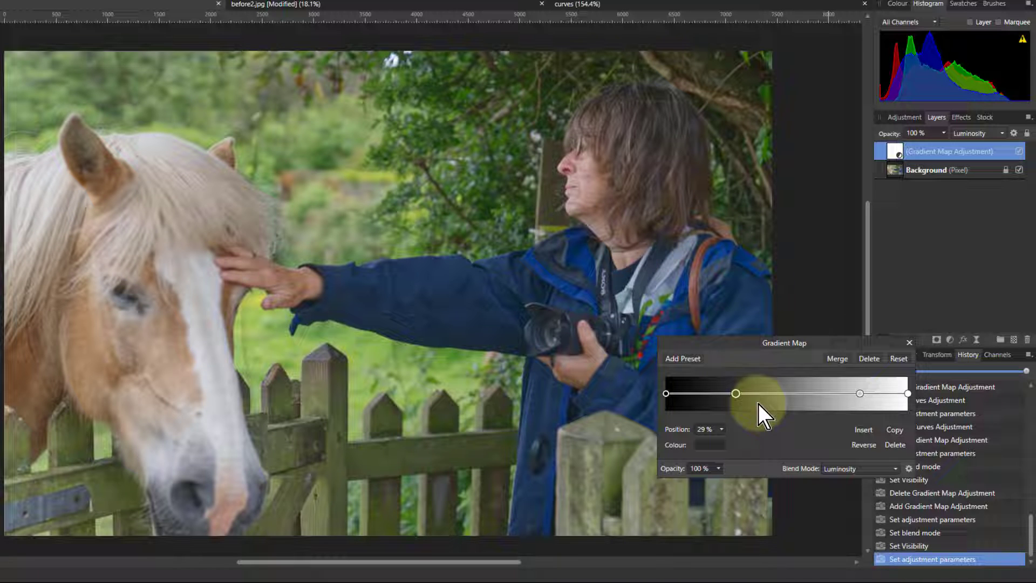
{"action": "left_click", "coordinate": [861, 394]}
{"action": "mouse_move", "coordinate": [861, 394]}
{"action": "left_mouse_down"}
{"action": "mouse_move", "coordinate": [840, 396]}
{"action": "mouse_move", "coordinate": [871, 397]}
{"action": "mouse_move", "coordinate": [841, 398]}
{"action": "mouse_move", "coordinate": [852, 398]}
{"action": "left_mouse_up"}
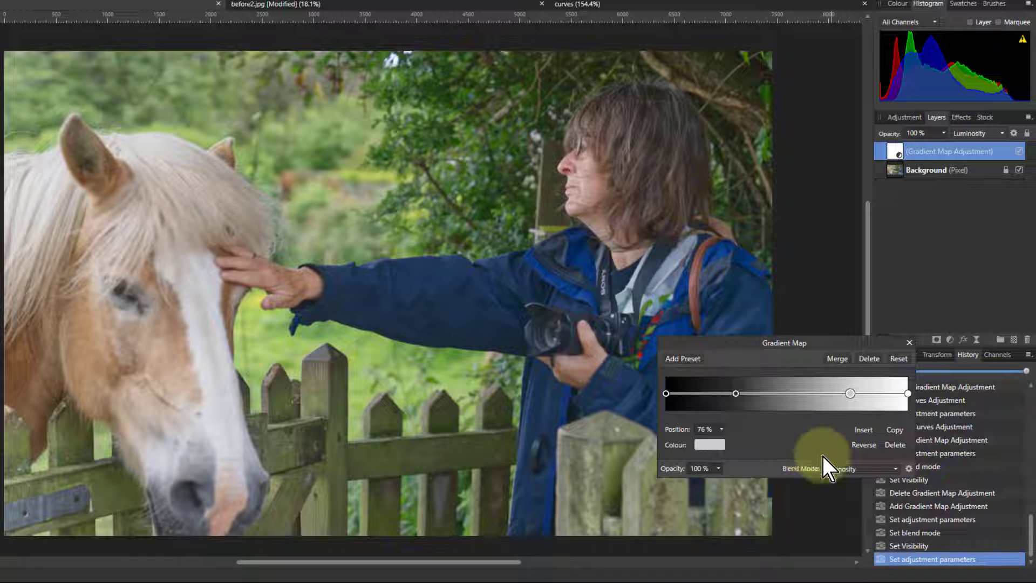
Step: Change the Gradient Map blend mode to Soft Light
{"action": "left_click", "coordinate": [843, 470]}
{"action": "scroll", "coordinate": [852, 384], "scroll_direction": "up", "scroll_amount": 4}
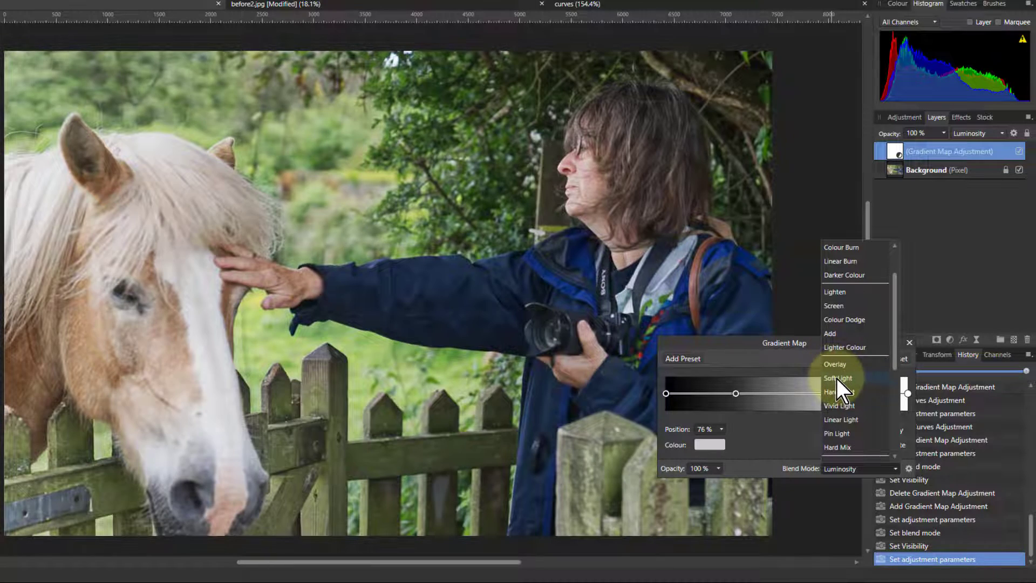
{"action": "left_click", "coordinate": [836, 378]}
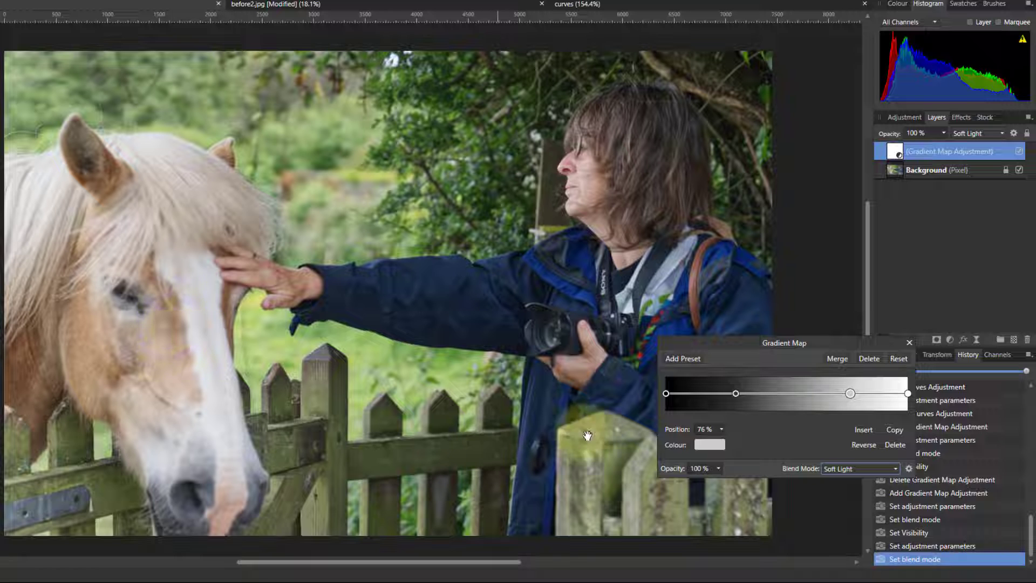
Step: Place the dark inner stop at 23% and the light inner stop at 79%
{"action": "left_click_drag", "start_coordinate": [738, 396], "coordinate": [721, 395]}
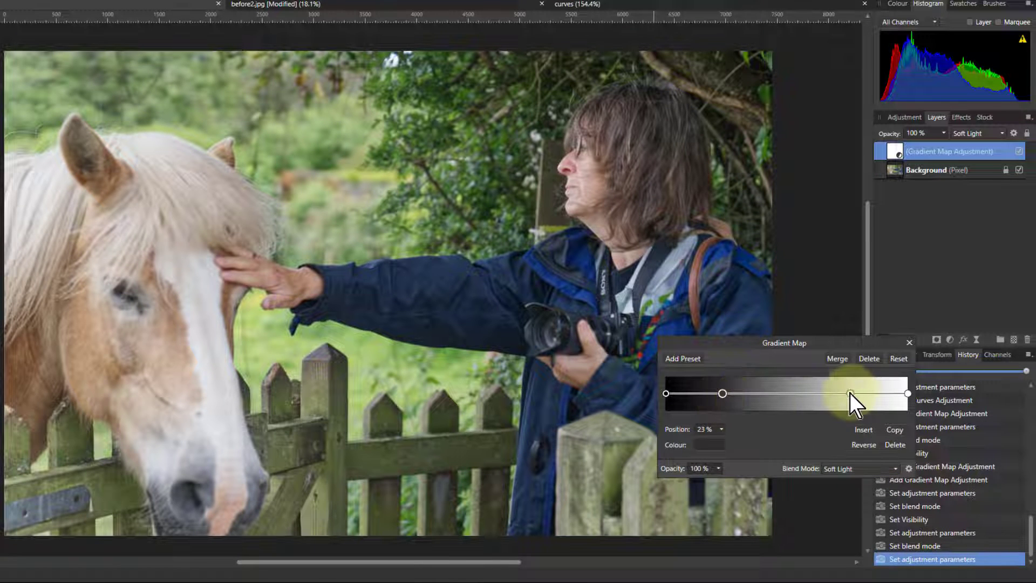
{"action": "mouse_move", "coordinate": [851, 394]}
{"action": "left_mouse_down"}
{"action": "mouse_move", "coordinate": [866, 395]}
{"action": "mouse_move", "coordinate": [858, 395]}
{"action": "left_mouse_up"}
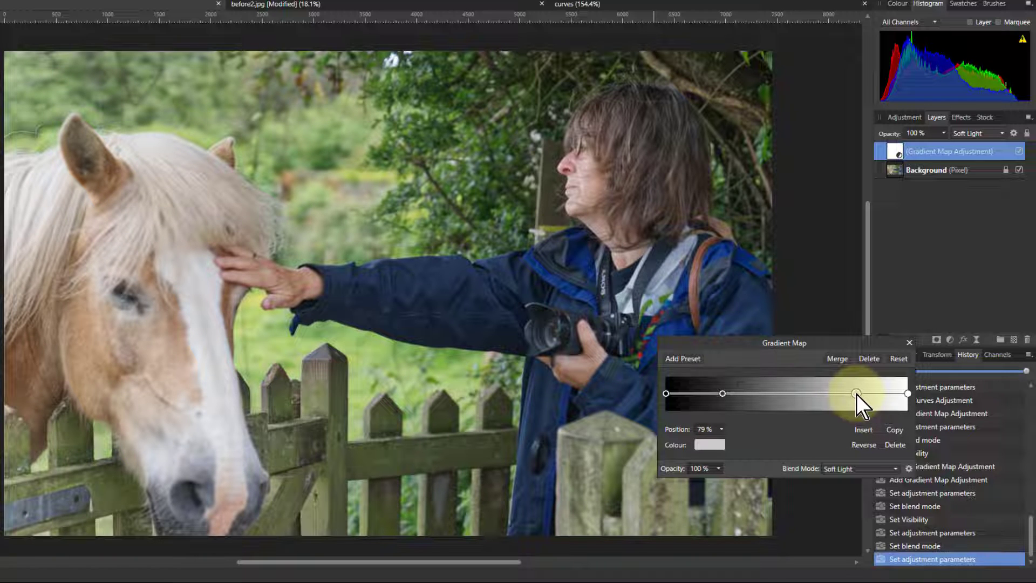
{"action": "left_click", "coordinate": [723, 395]}
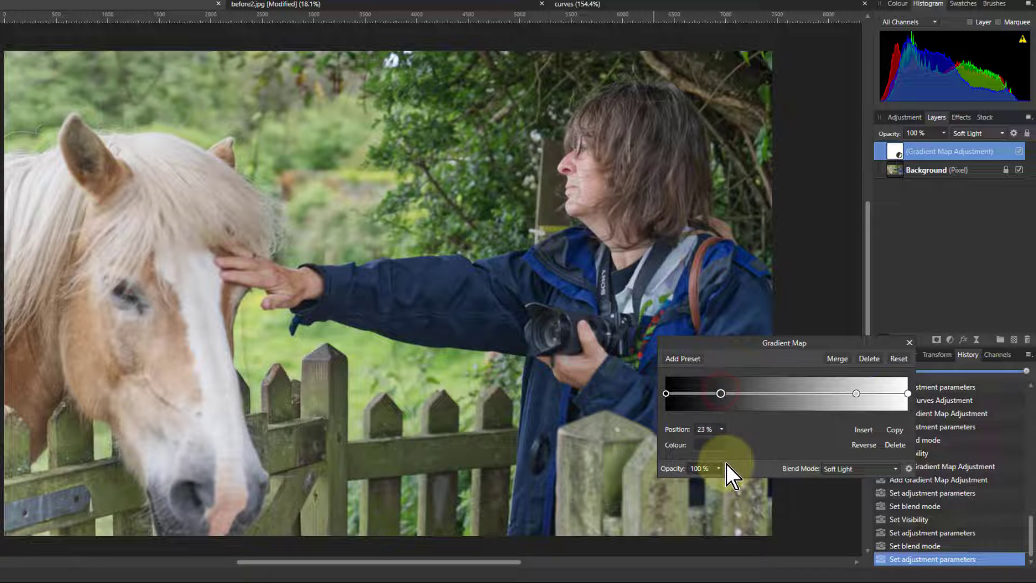
Step: Colour the 23% shadow stop dark blue, about RGB 25, 51, 73, using RGB sliders
{"action": "left_click", "coordinate": [708, 444]}
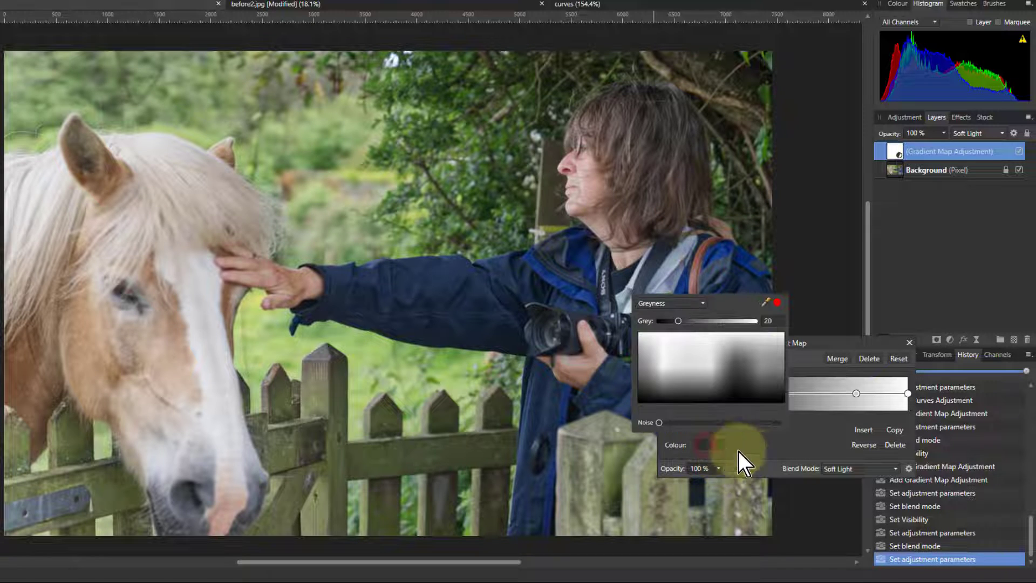
{"action": "left_click", "coordinate": [657, 304]}
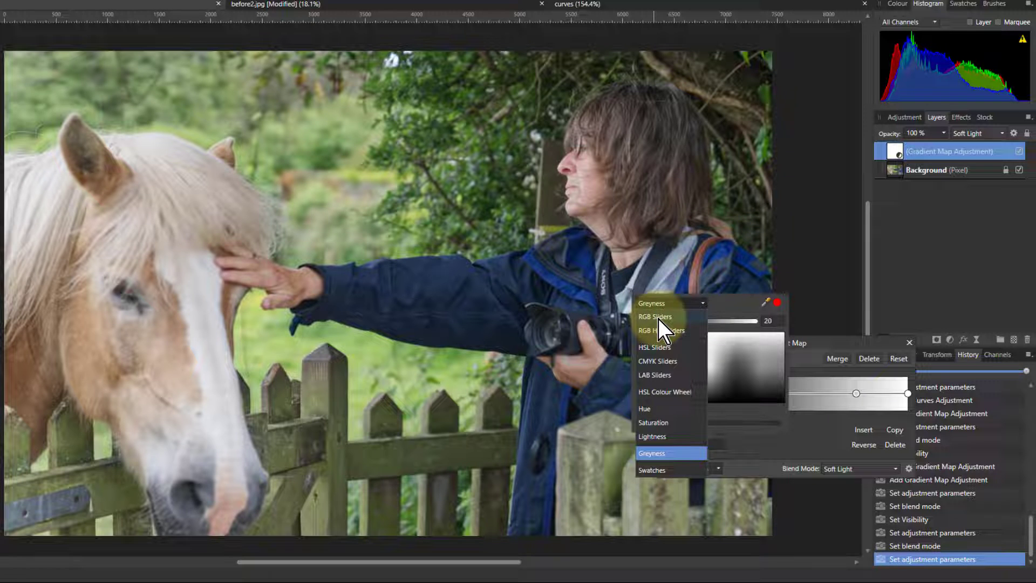
{"action": "left_click", "coordinate": [659, 317]}
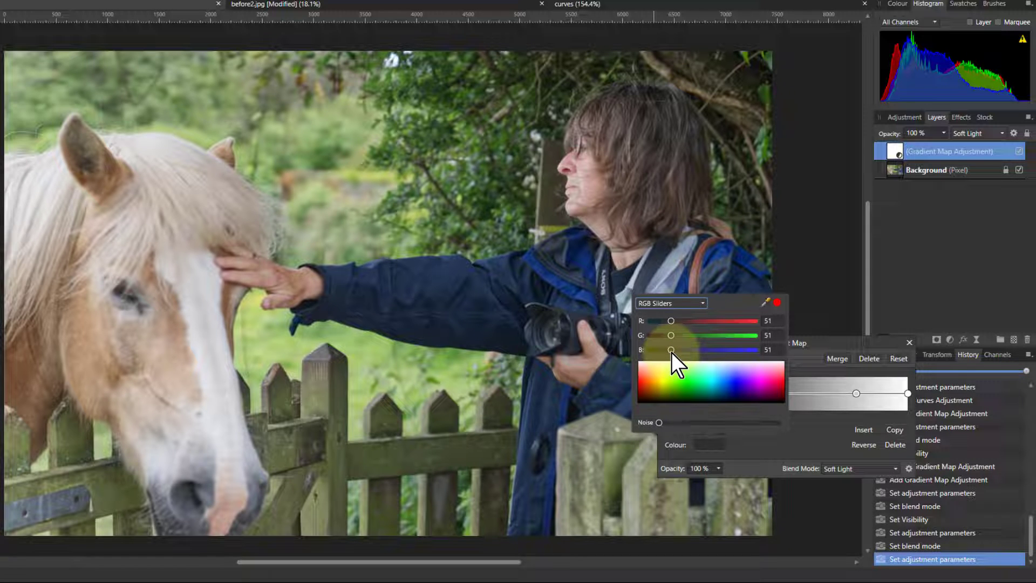
{"action": "mouse_move", "coordinate": [672, 351]}
{"action": "left_mouse_down"}
{"action": "mouse_move", "coordinate": [767, 351]}
{"action": "mouse_move", "coordinate": [682, 361]}
{"action": "left_mouse_up"}
{"action": "left_click_drag", "start_coordinate": [671, 322], "coordinate": [661, 321]}
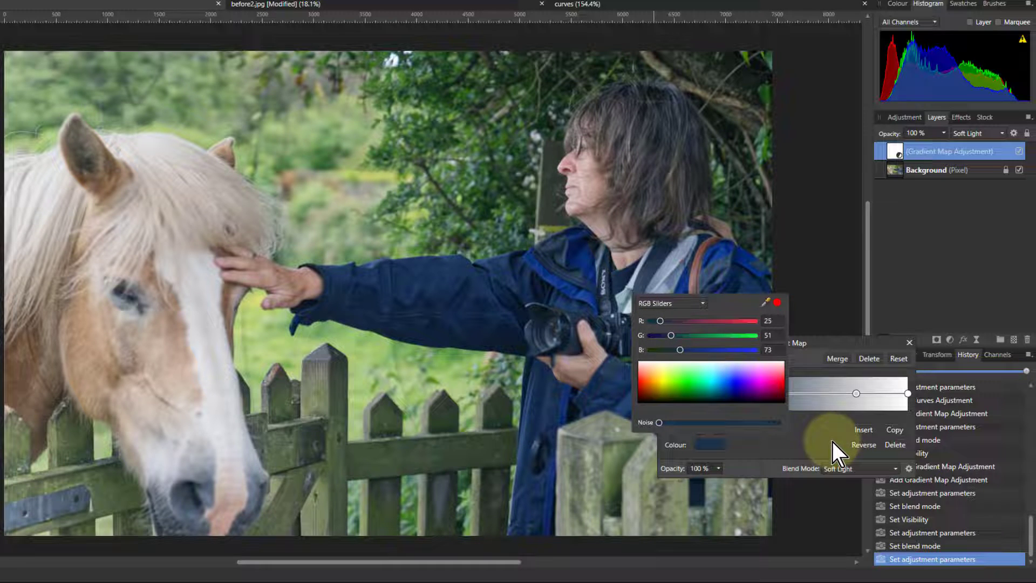
{"action": "left_click", "coordinate": [812, 438]}
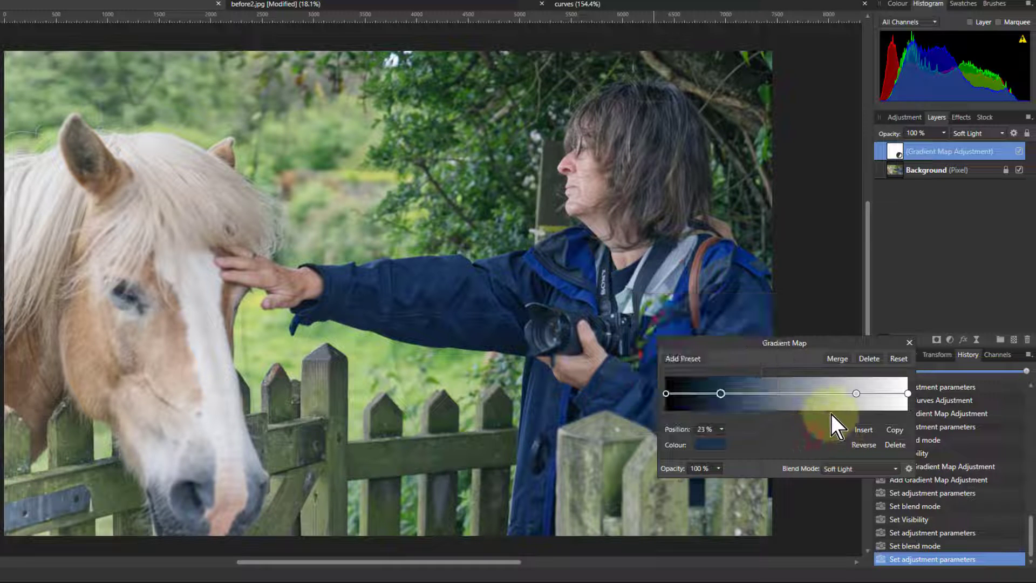
{"action": "left_click", "coordinate": [857, 394]}
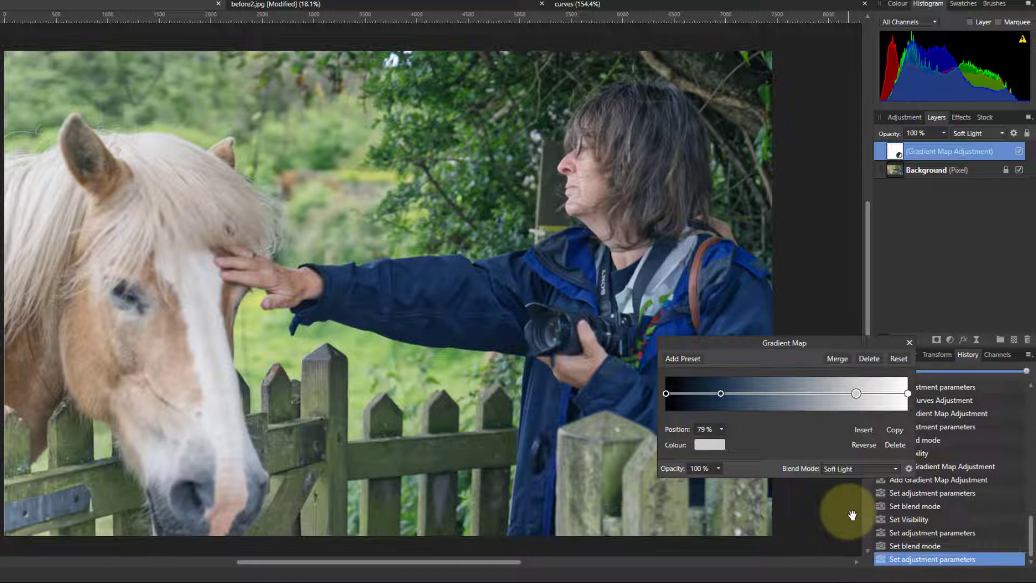
Step: Colour the 79% stop cream (RGB 223, 204, 179) and toggle the Gradient Map off and on to compare
{"action": "left_click", "coordinate": [711, 444]}
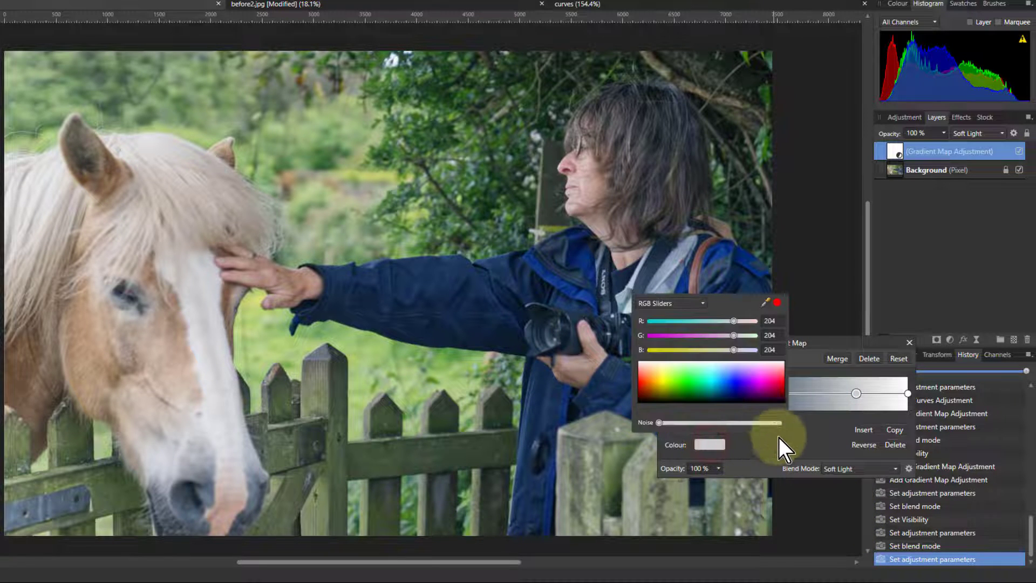
{"action": "left_click_drag", "start_coordinate": [733, 320], "coordinate": [724, 351]}
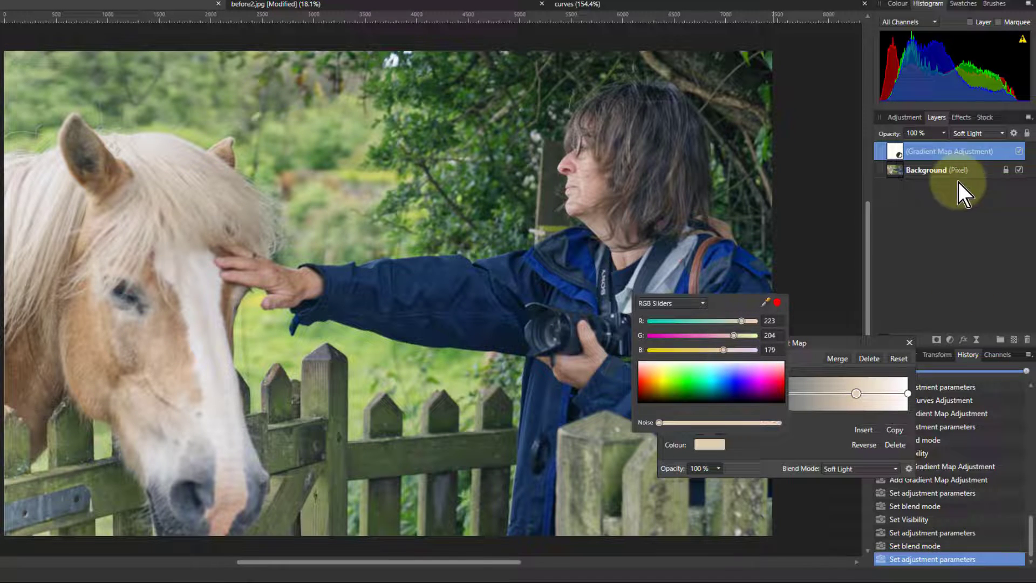
{"action": "left_click", "coordinate": [1019, 151]}
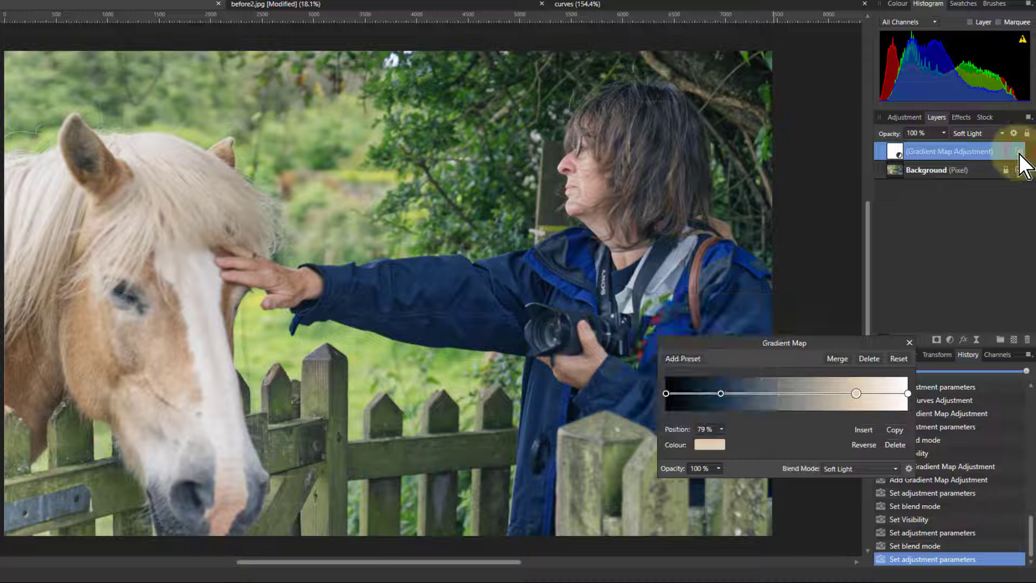
{"action": "left_click", "coordinate": [1019, 154]}
{"action": "left_click", "coordinate": [1018, 152]}
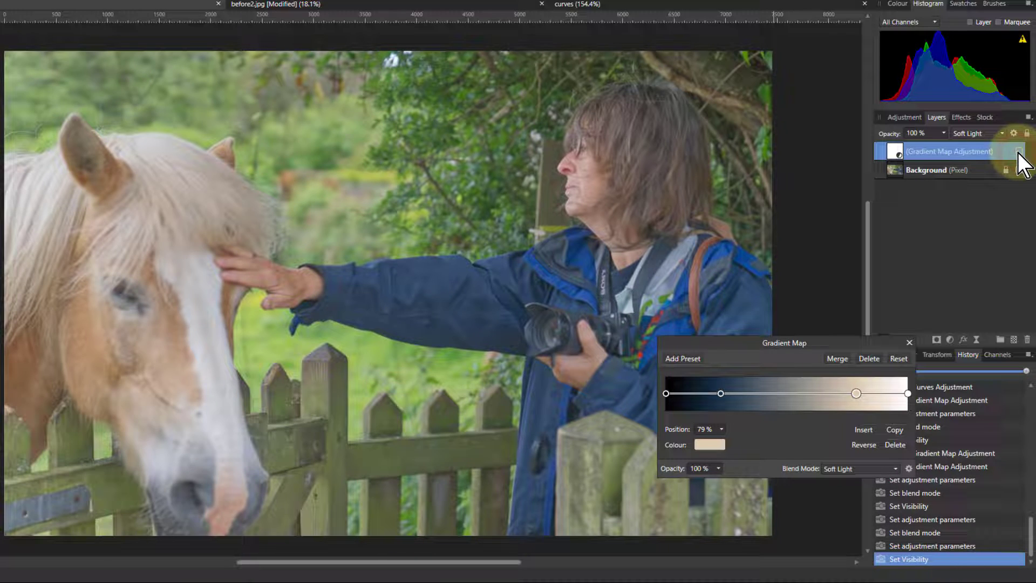
{"action": "left_click", "coordinate": [1018, 153]}
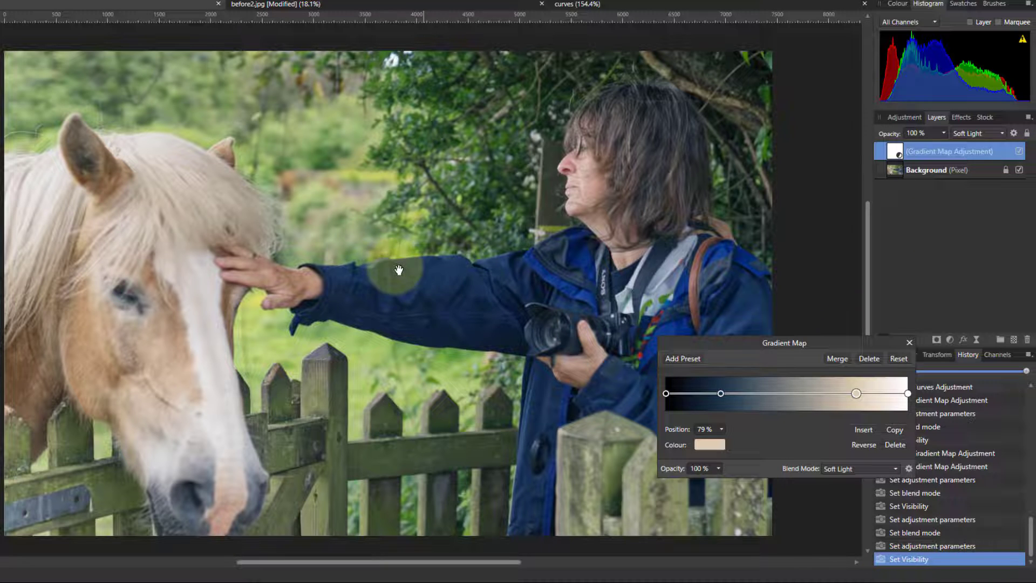
Step: Insert a stop at about 50% and give it the recent neutral grey from Swatches
{"action": "left_click", "coordinate": [784, 395]}
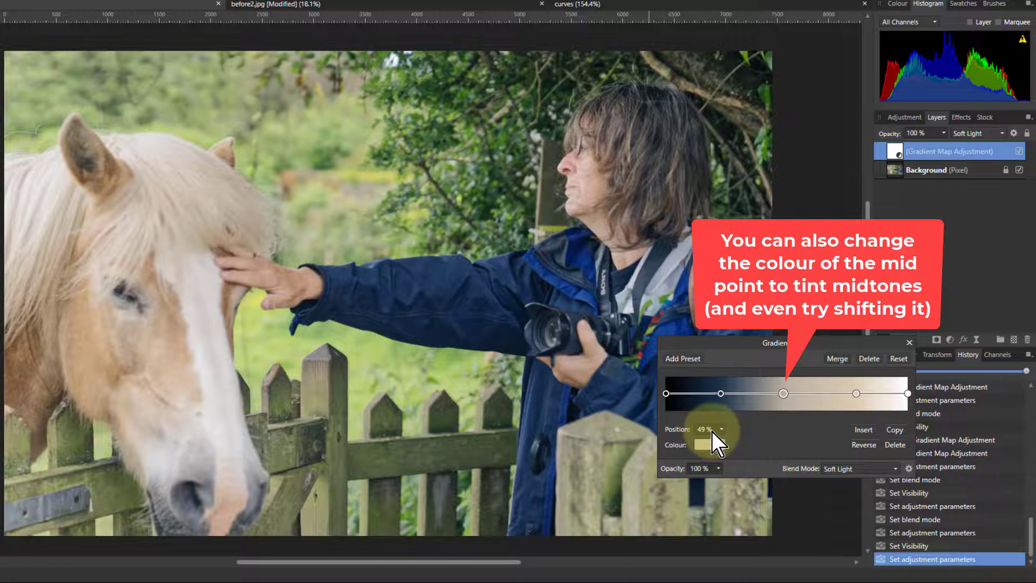
{"action": "left_click", "coordinate": [709, 446]}
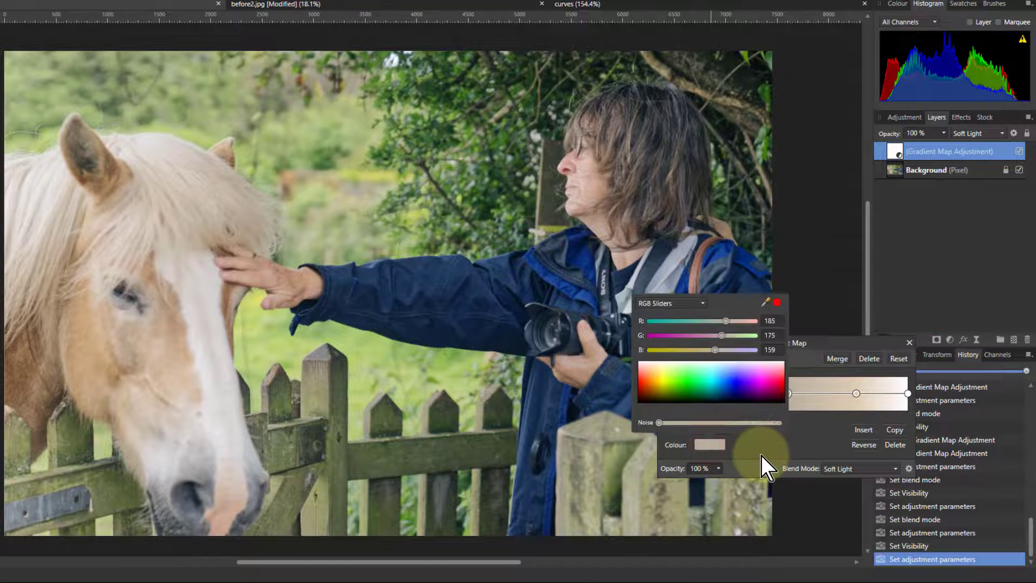
{"action": "left_click", "coordinate": [659, 307]}
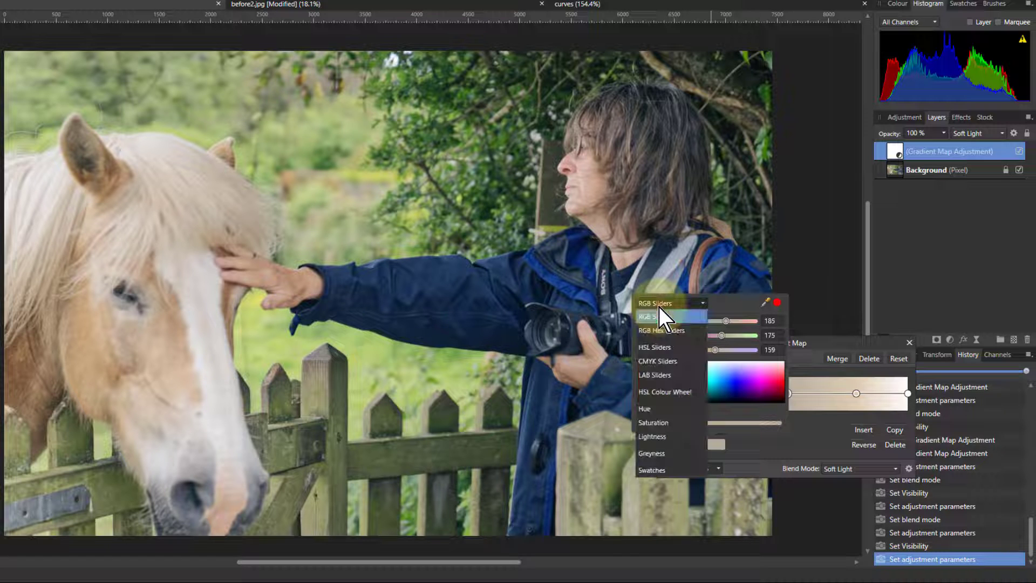
{"action": "left_click", "coordinate": [652, 470]}
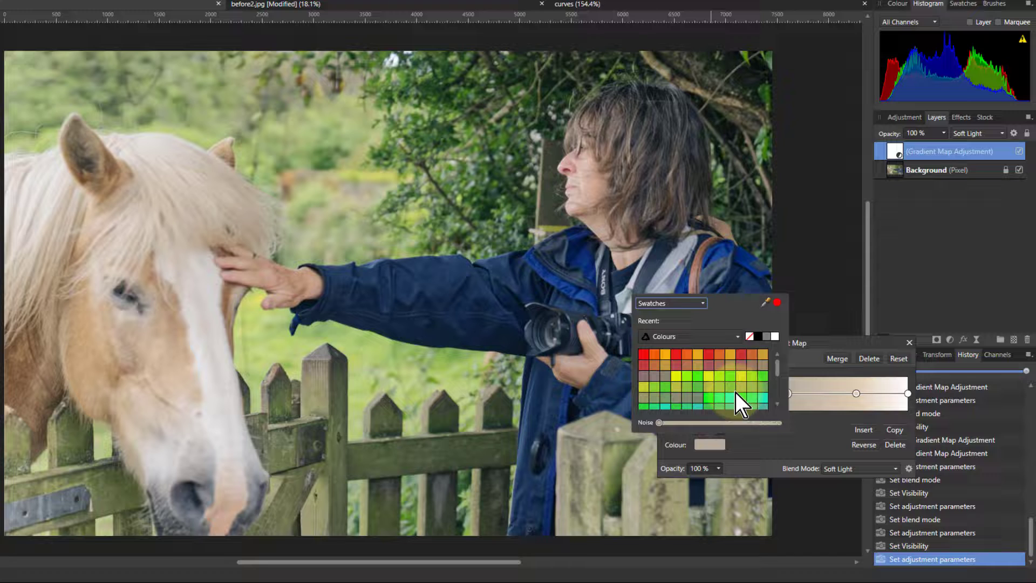
{"action": "left_click", "coordinate": [766, 336]}
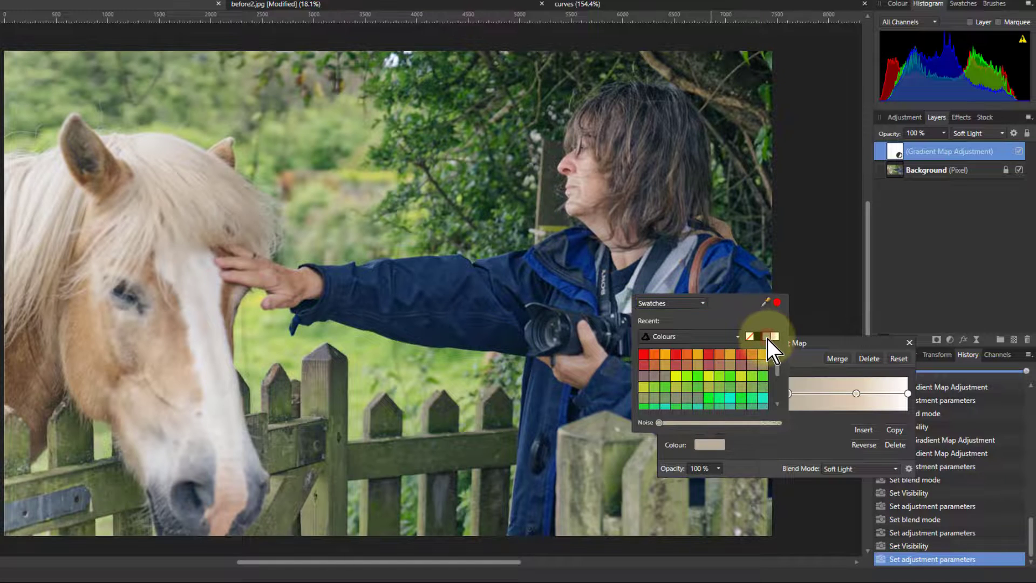
{"action": "left_click", "coordinate": [807, 446]}
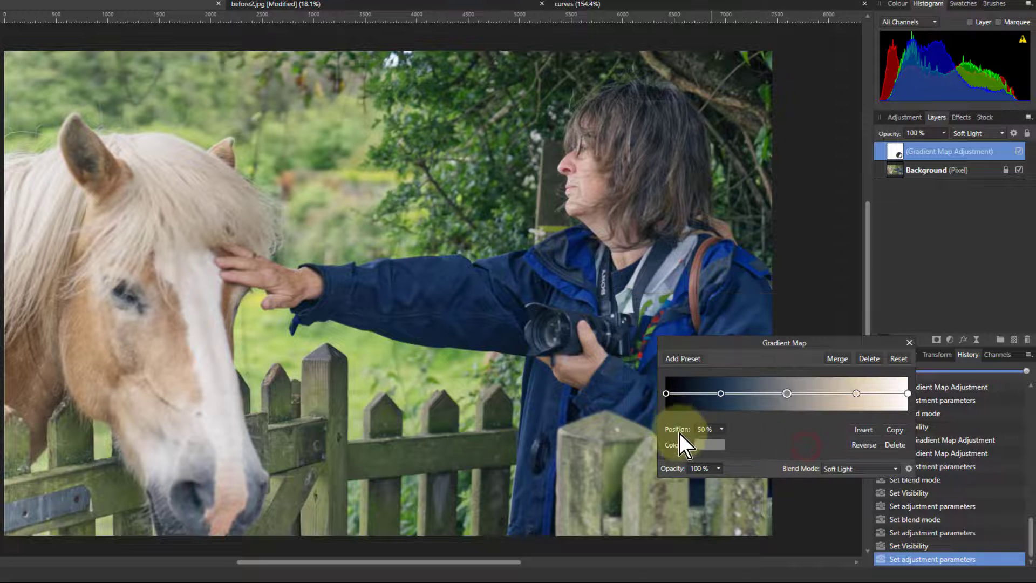